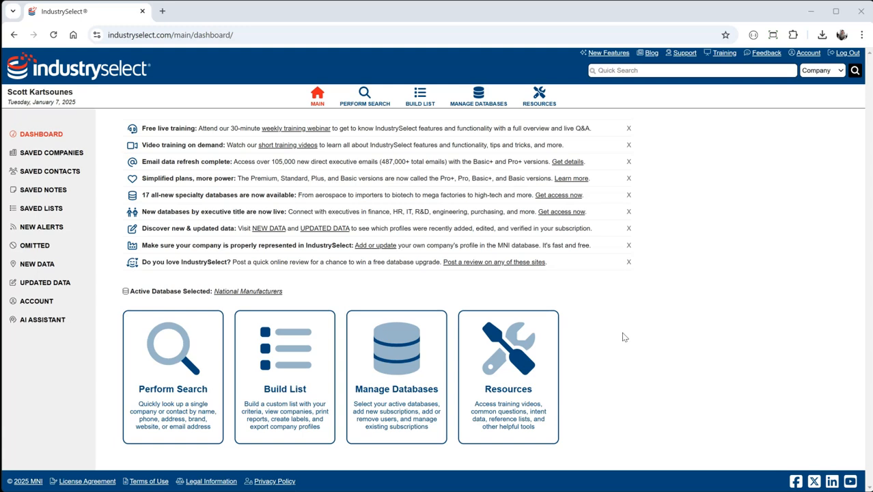
Step: Open the AI assistant's profile of the company, its products and its ideal customer, and update it
left_click(48, 322)
scroll(656, 288, "down", 1)
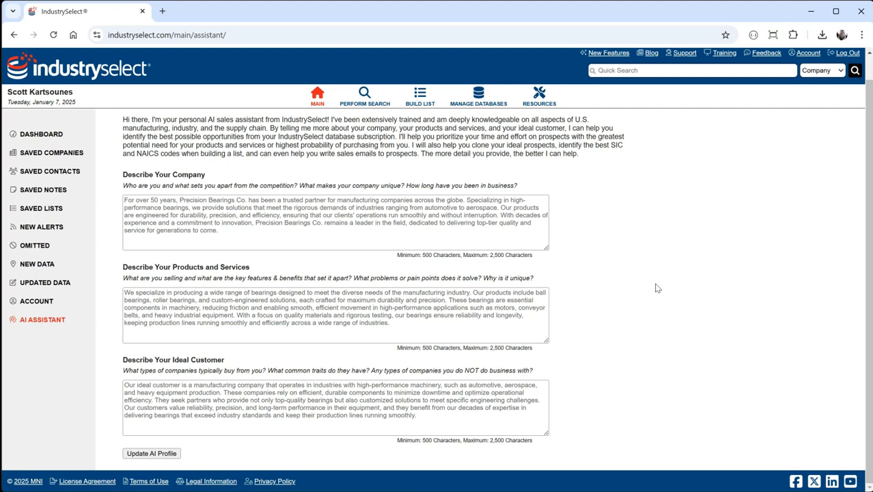
left_click(153, 454)
Step: View the full company list and open the 101 Machine, Inc. profile at its Sales Email Composer section
left_click(424, 101)
left_click(810, 115)
scroll(465, 214, "down", 3)
scroll(464, 214, "down", 4)
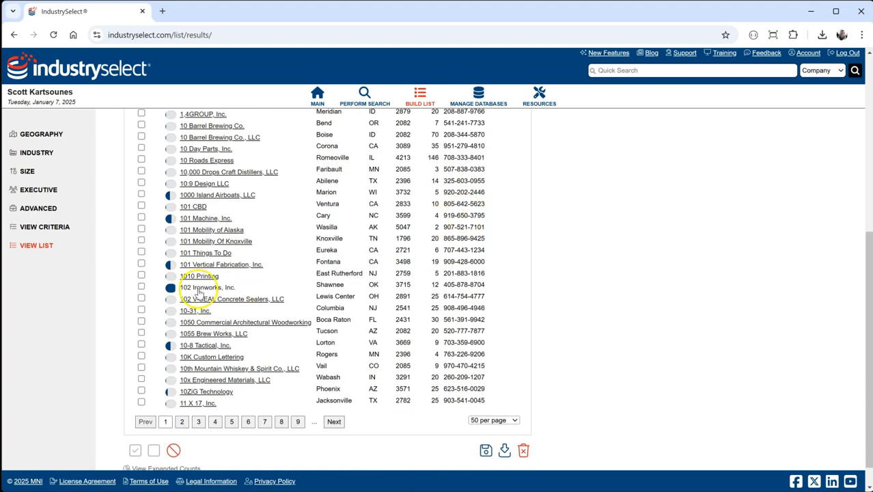
left_click(198, 218)
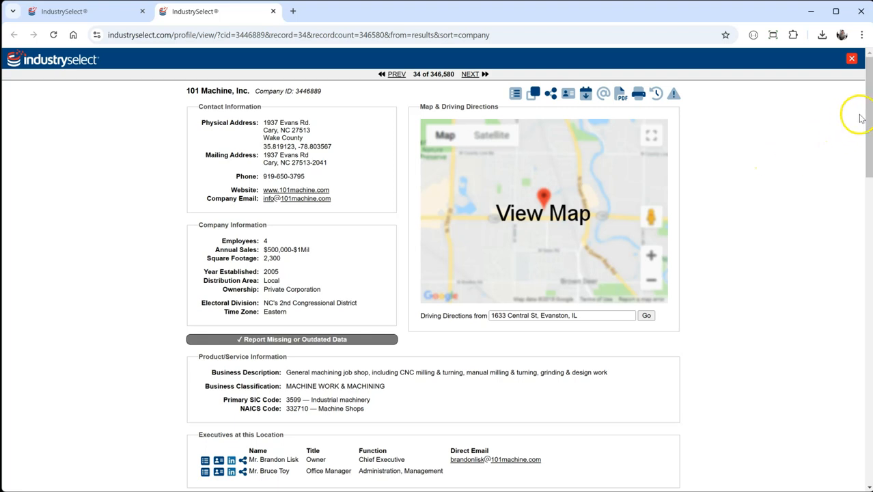
left_click_drag(863, 110, 857, 271)
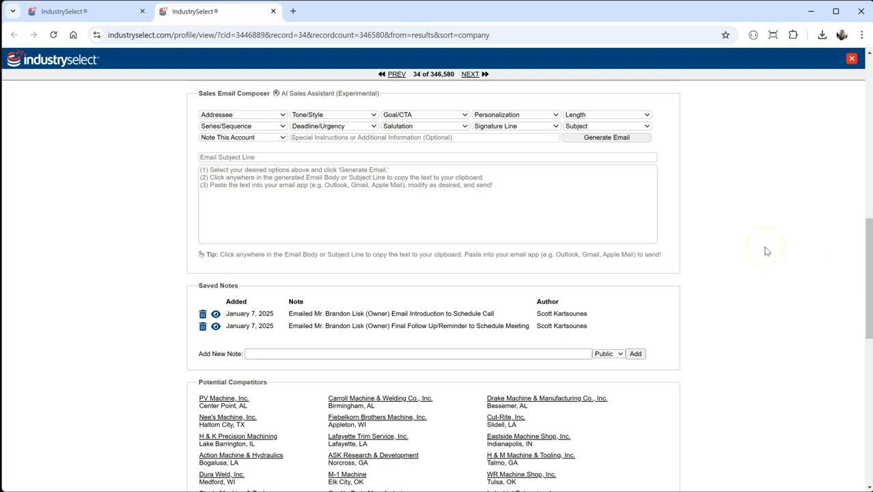
Step: Address the sales email to the company's owner and set its tone to Friendly
left_click(255, 117)
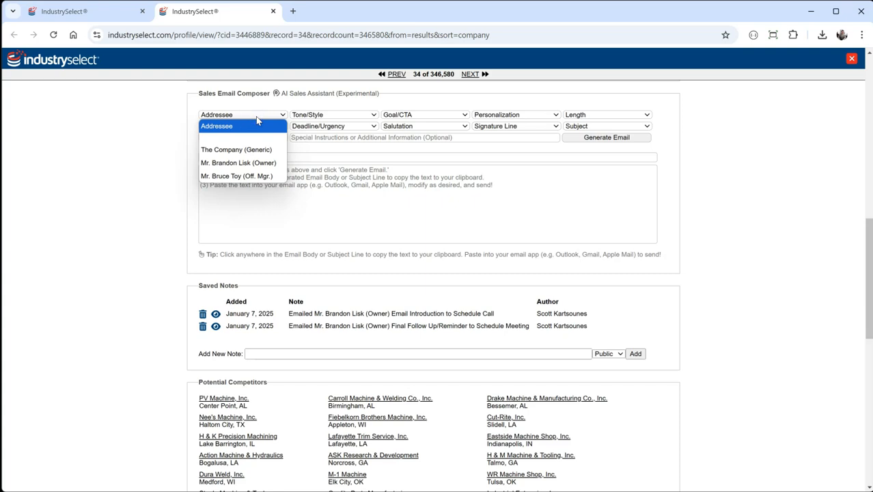
left_click(250, 153)
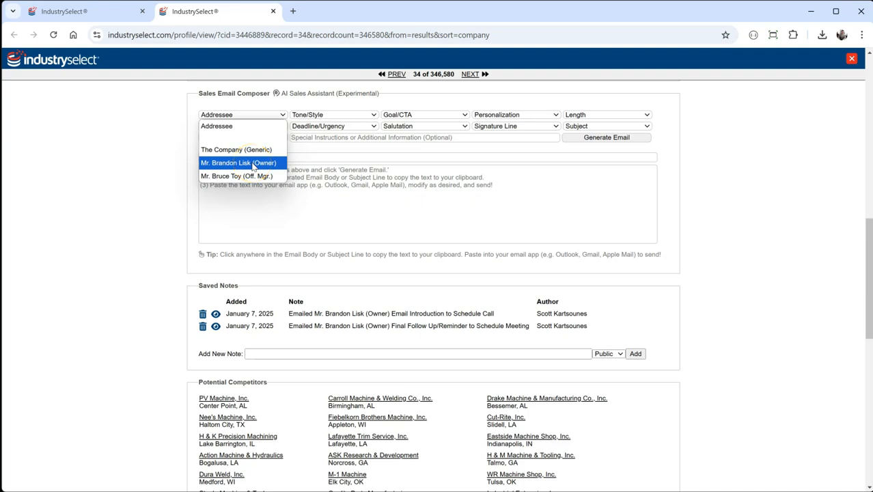
left_click(253, 164)
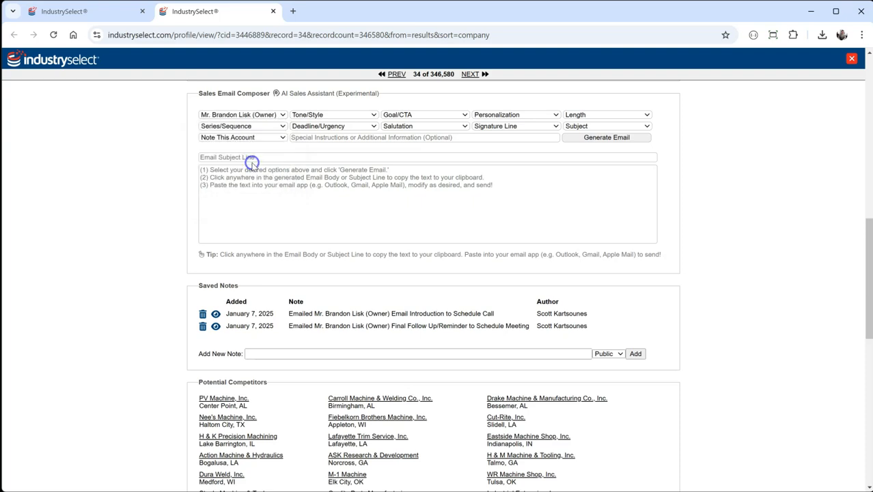
left_click(354, 116)
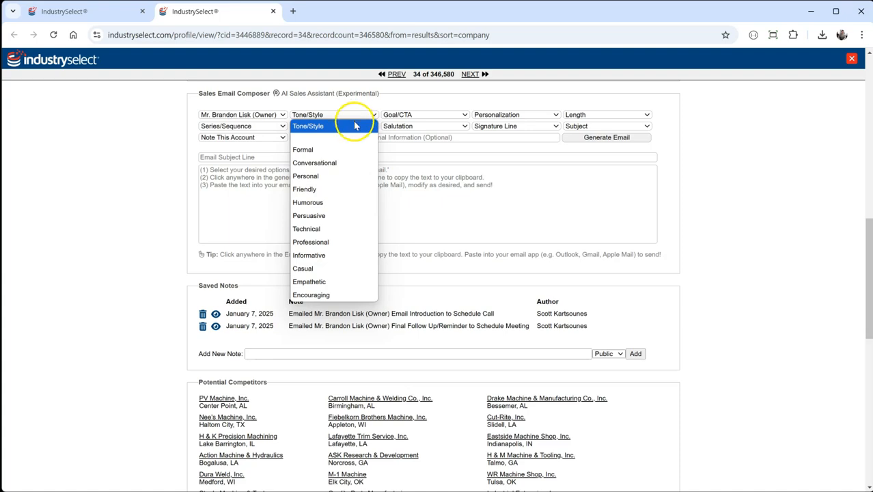
left_click(335, 190)
Step: Set the email's goal to Reply for Info and its personalization to Personalize with recipient info
left_click(423, 117)
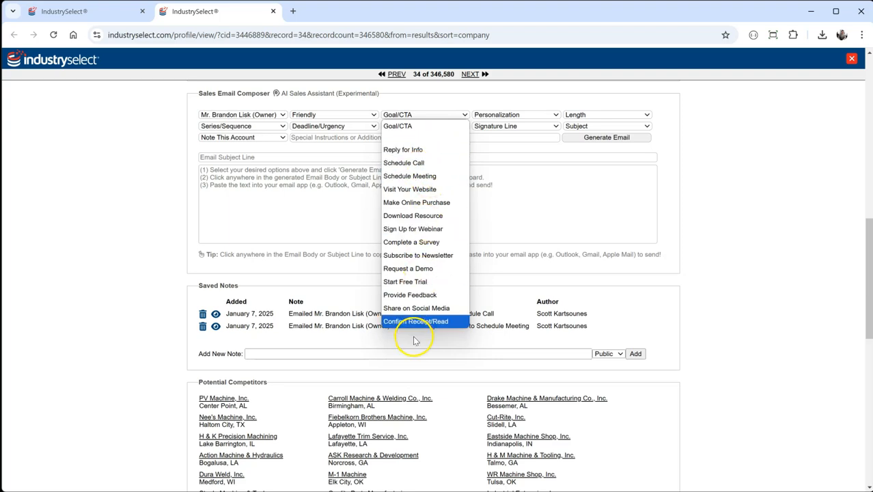
left_click(409, 149)
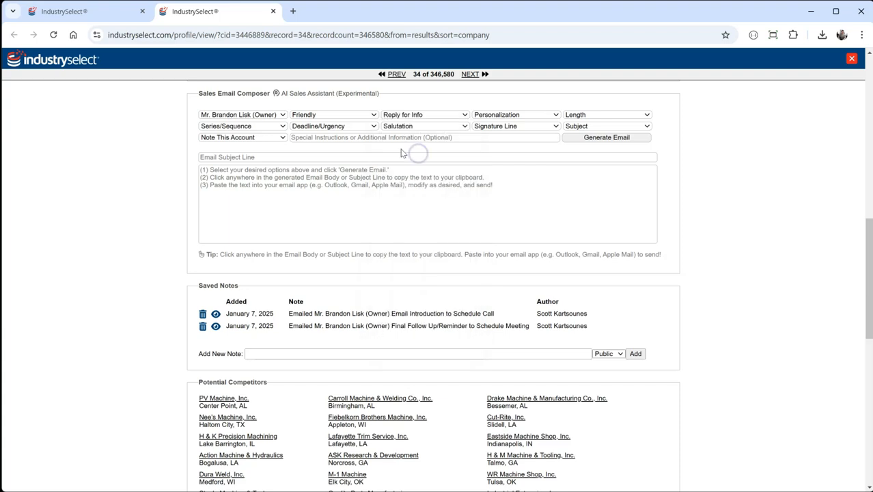
left_click(524, 116)
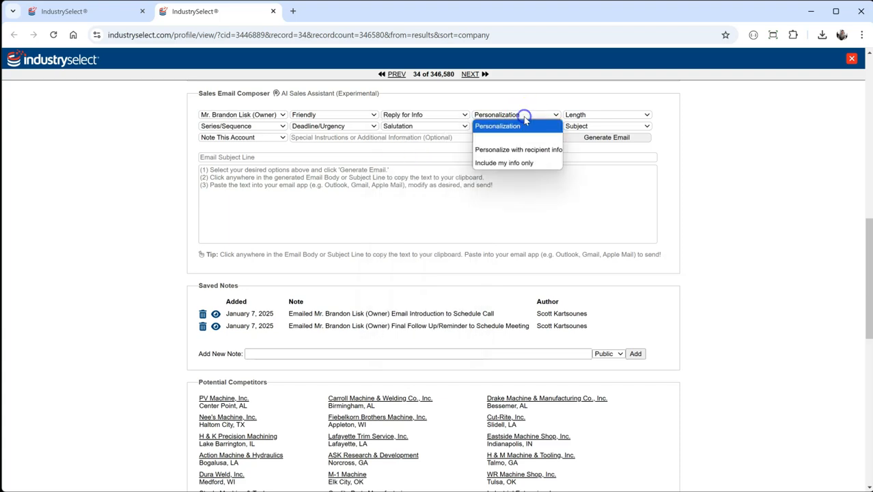
left_click(524, 155)
Step: Set the email's length to Brief/Concise and its series position to Email Introduction
left_click(591, 116)
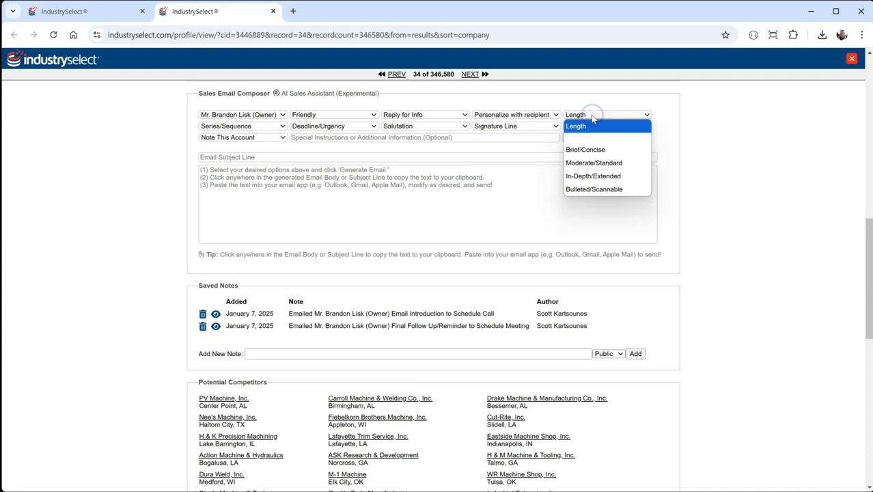
left_click(593, 151)
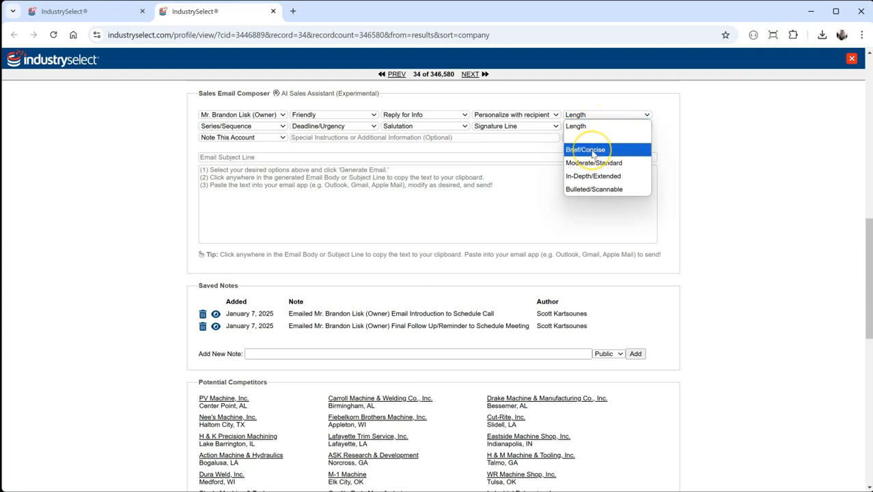
left_click(593, 150)
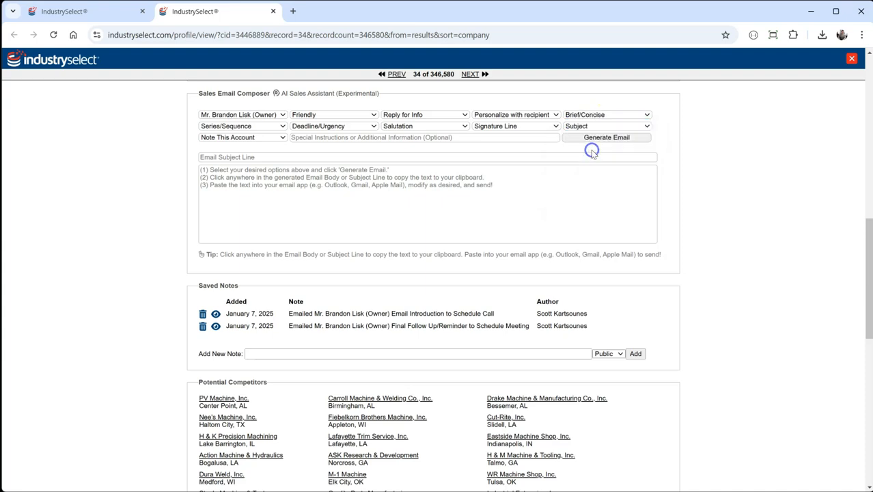
left_click(275, 127)
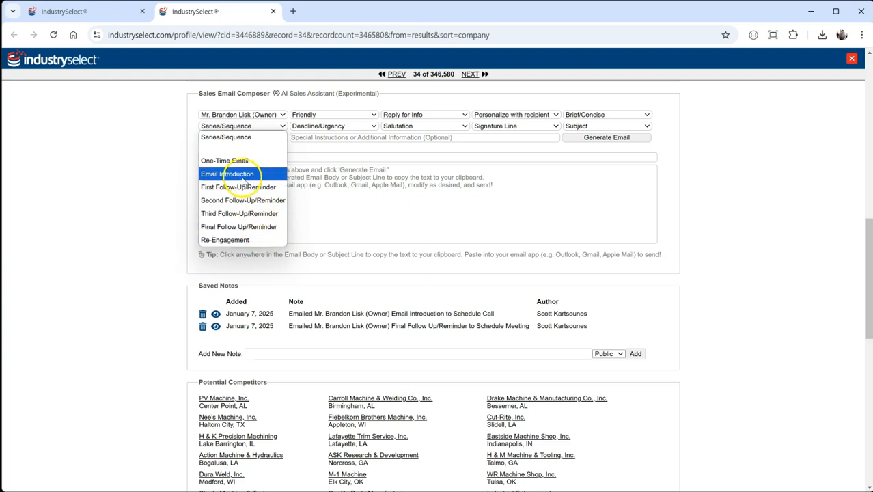
left_click(218, 175)
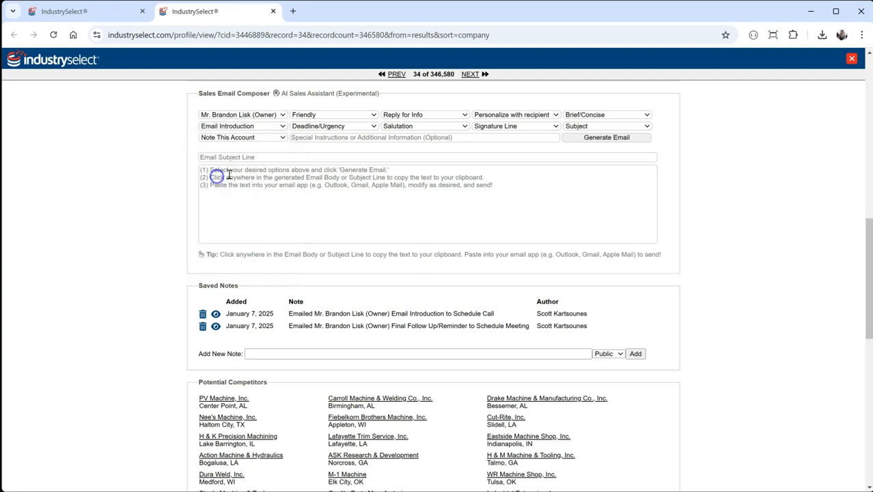
Step: Set the email's urgency to Reply at Your Convenience and its salutation to First Name Only
left_click(337, 127)
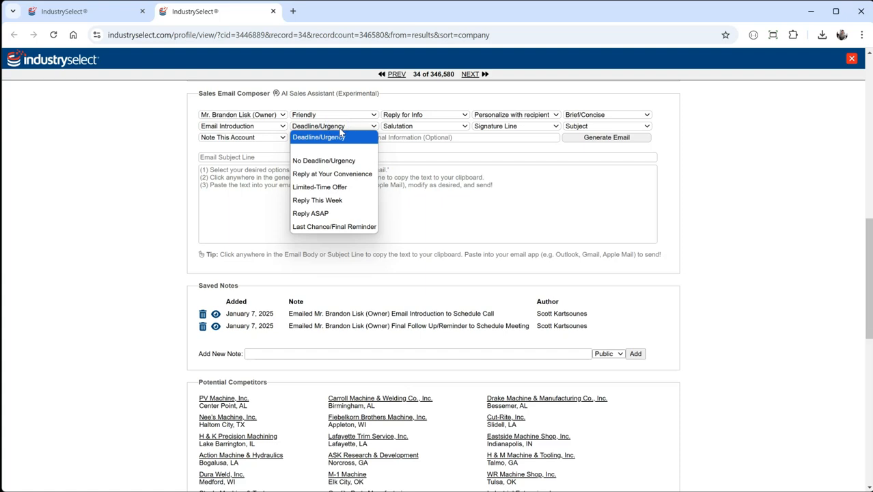
left_click(339, 155)
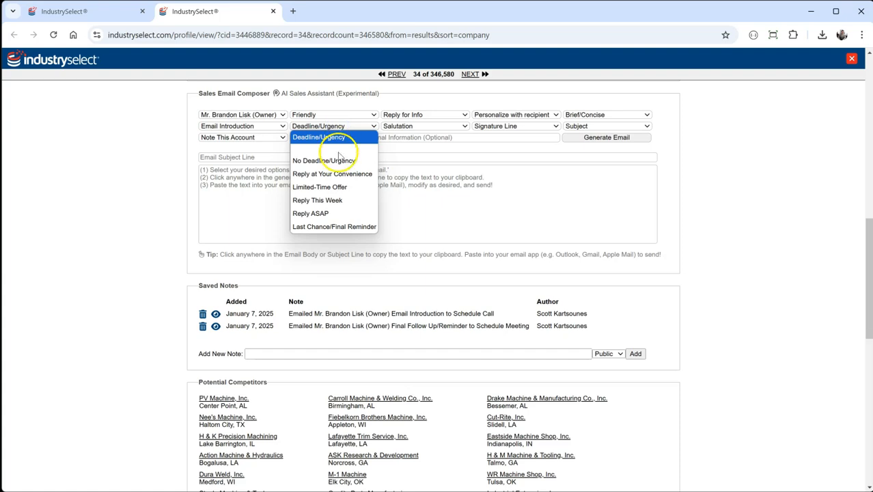
left_click(347, 173)
left_click(420, 127)
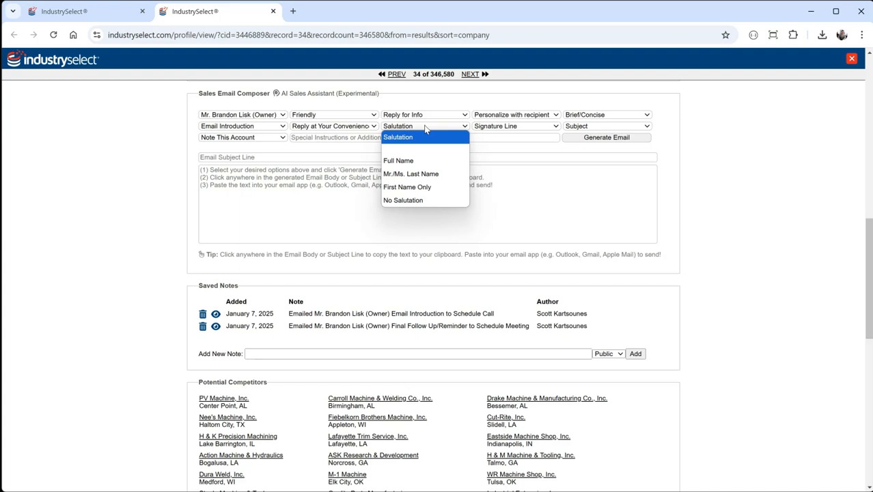
left_click(414, 188)
Step: Set the signature line to First Name & Company Name and the subject option to Brief Subject Line
left_click(517, 129)
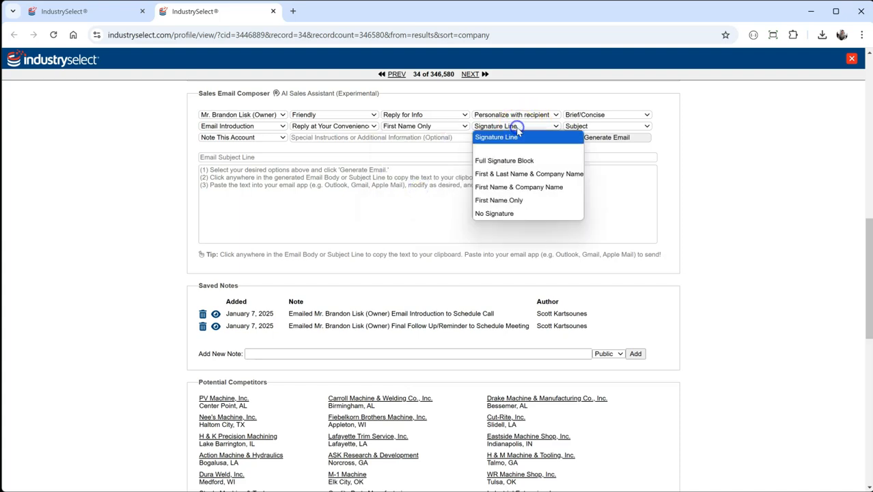
left_click(547, 186)
left_click(589, 127)
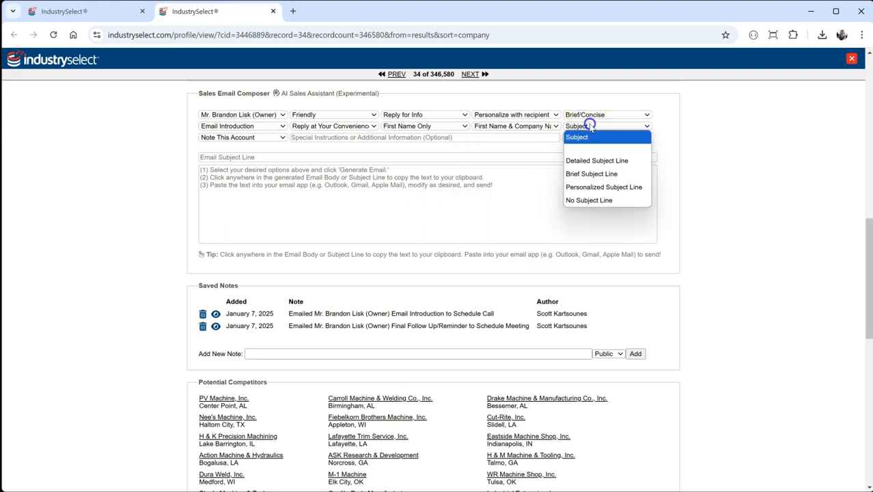
left_click(593, 174)
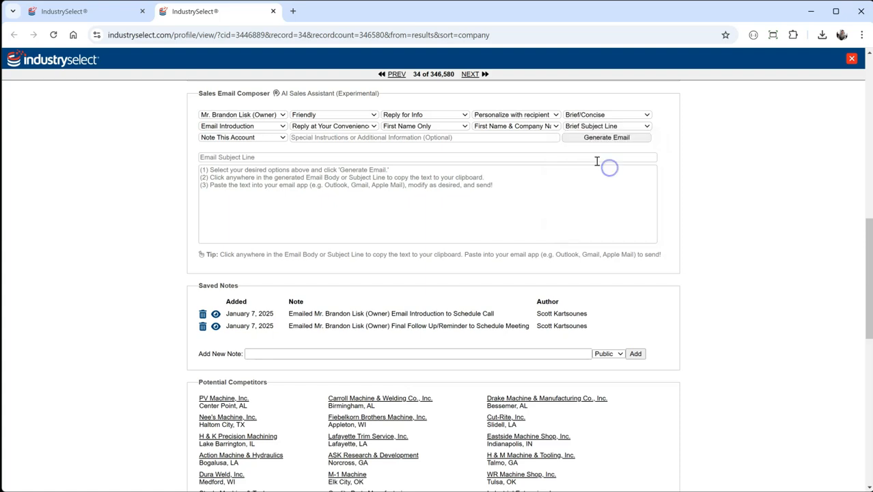
Step: Choose to add a public note to the account, and generate the sales email
left_click(279, 138)
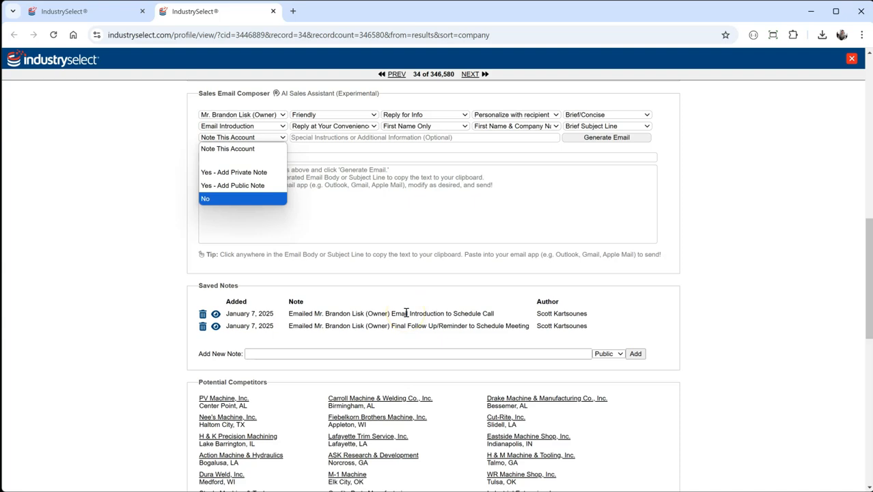
left_click(243, 186)
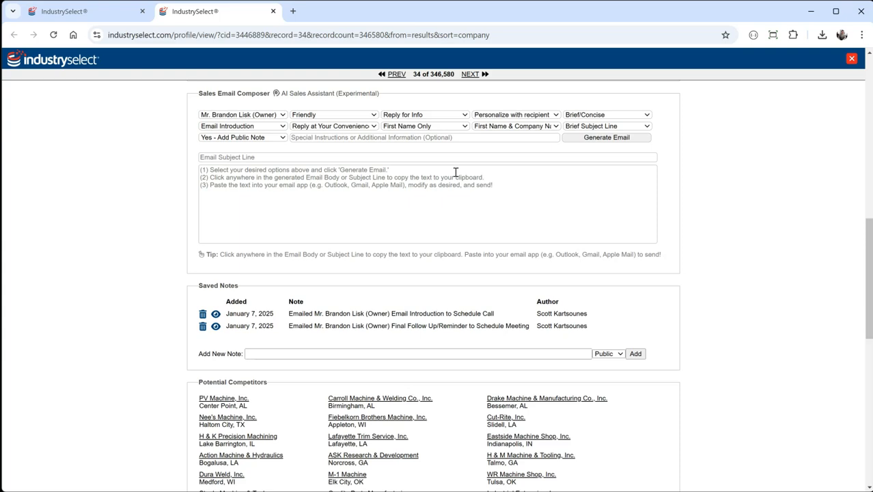
left_click(626, 138)
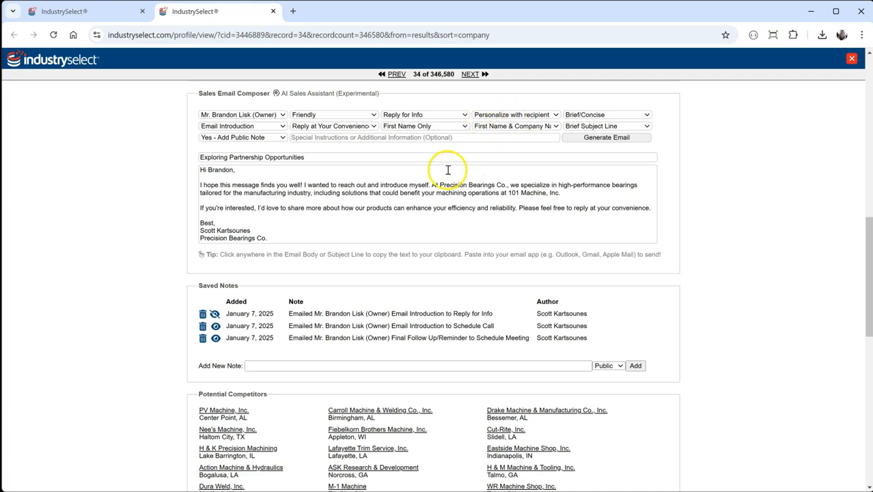
scroll(355, 180, "down", 1)
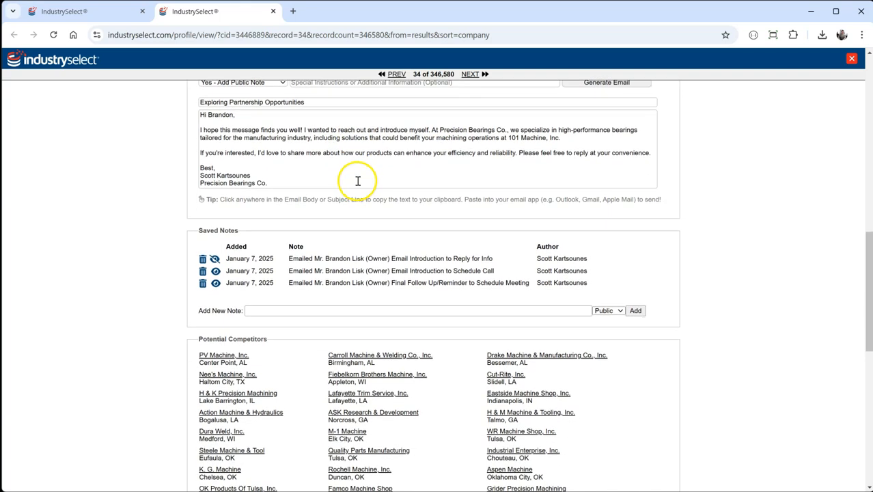
scroll(357, 180, "up", 2)
Step: Copy the generated email body to the clipboard, followed by the email subject line
left_click(328, 264)
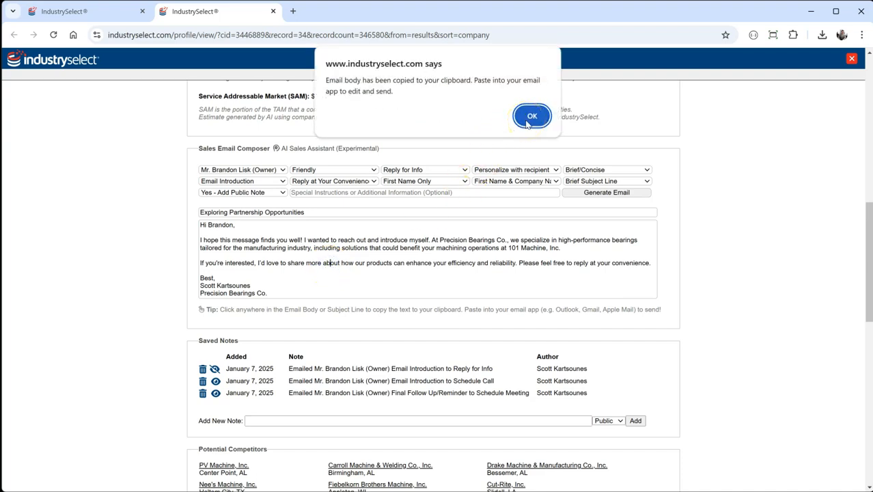
left_click(531, 116)
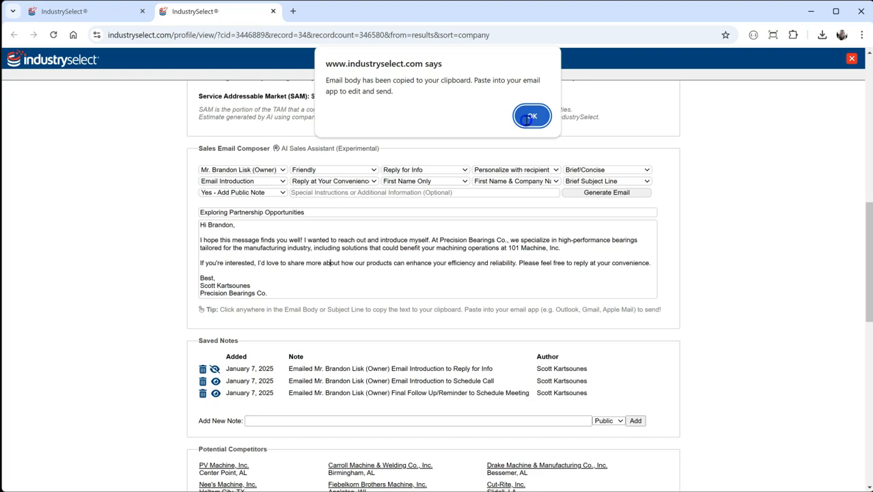
left_click(276, 212)
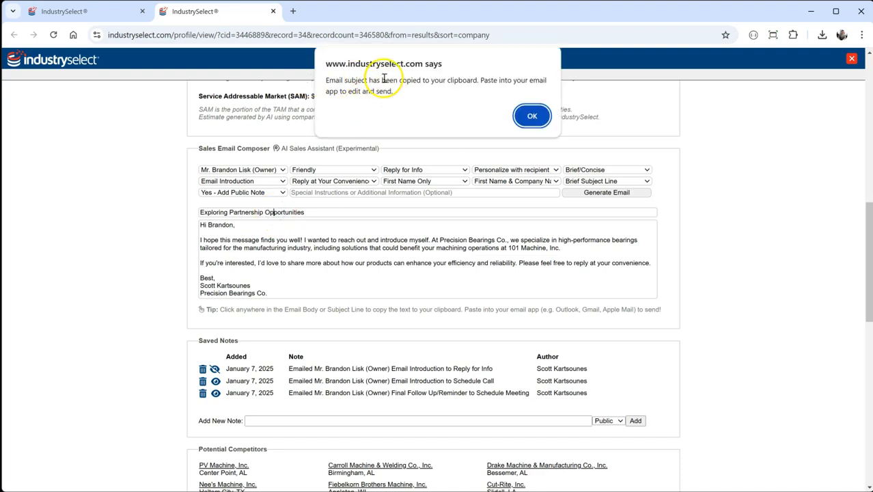
left_click(529, 114)
left_click(487, 149)
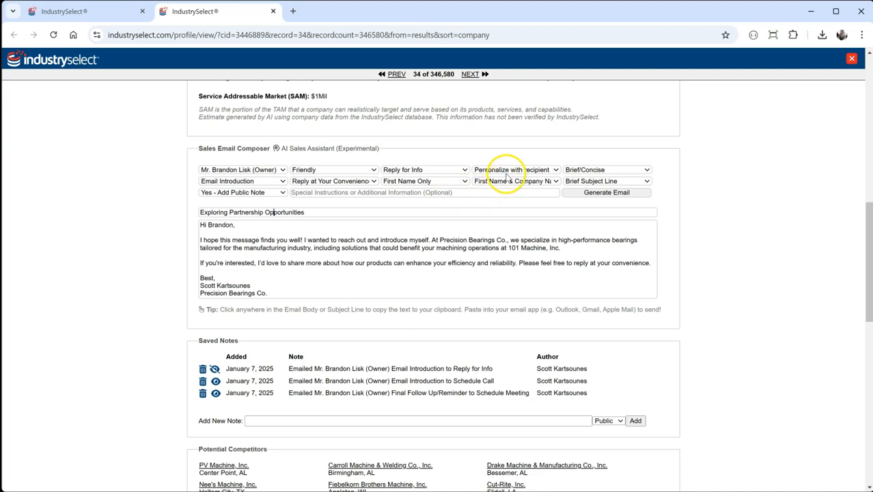
Step: Change the email's tone to Formal and its length to Moderate/Standard, and regenerate the email for review
left_click(347, 171)
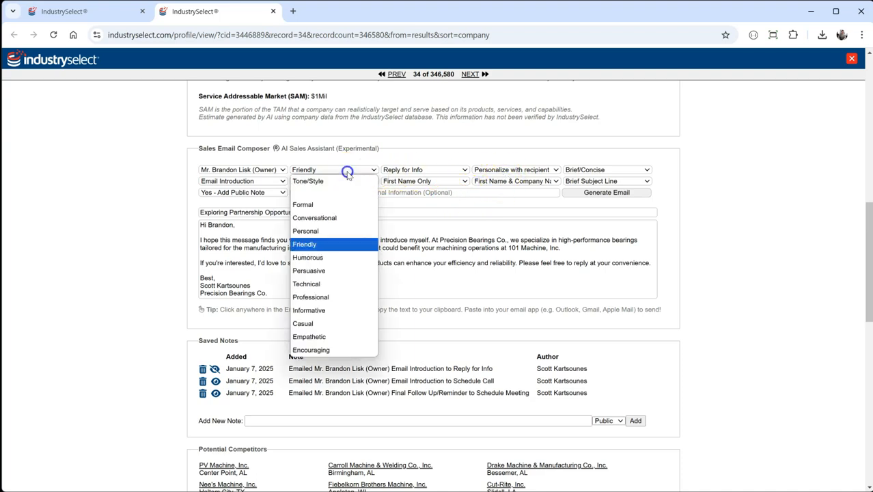
left_click(334, 205)
left_click(586, 170)
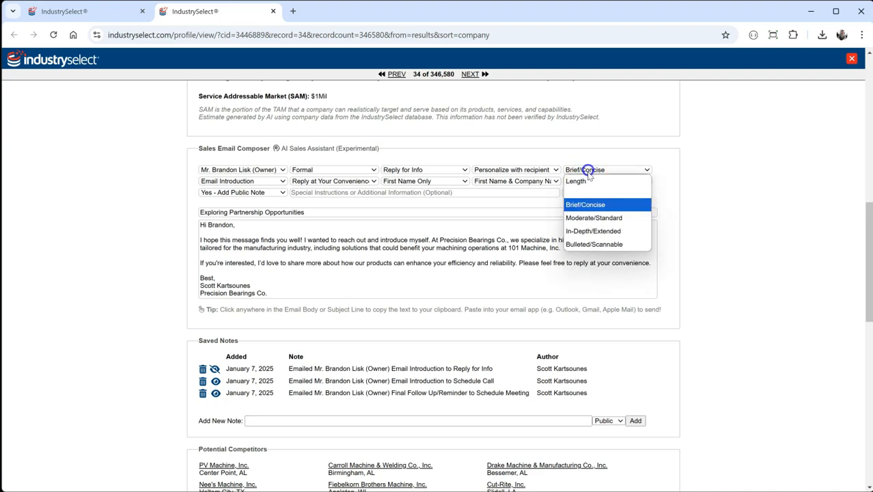
left_click(586, 217)
left_click(599, 194)
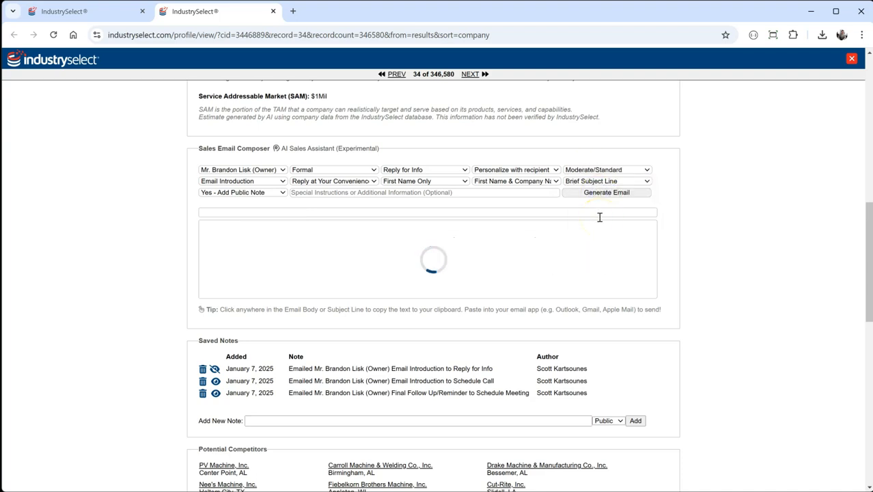
left_click(601, 236)
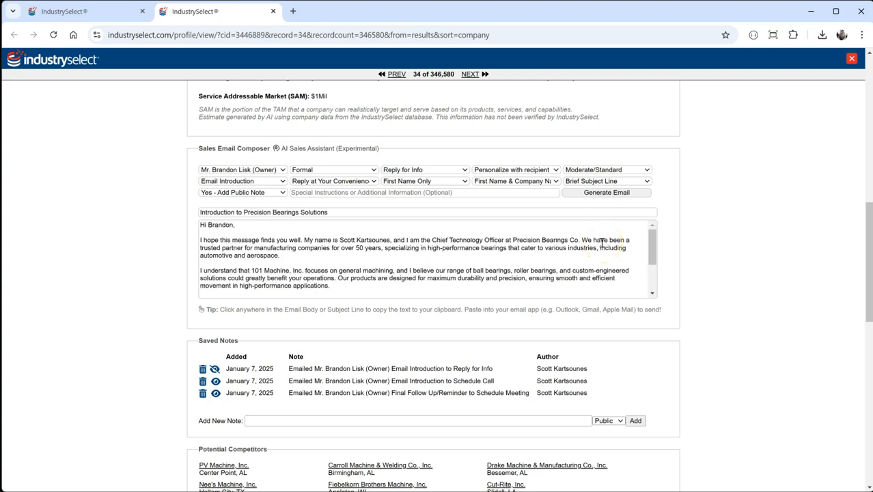
mouse_move(651, 240)
left_mouse_down()
mouse_move(654, 275)
mouse_move(654, 235)
left_mouse_up()
left_click(588, 238)
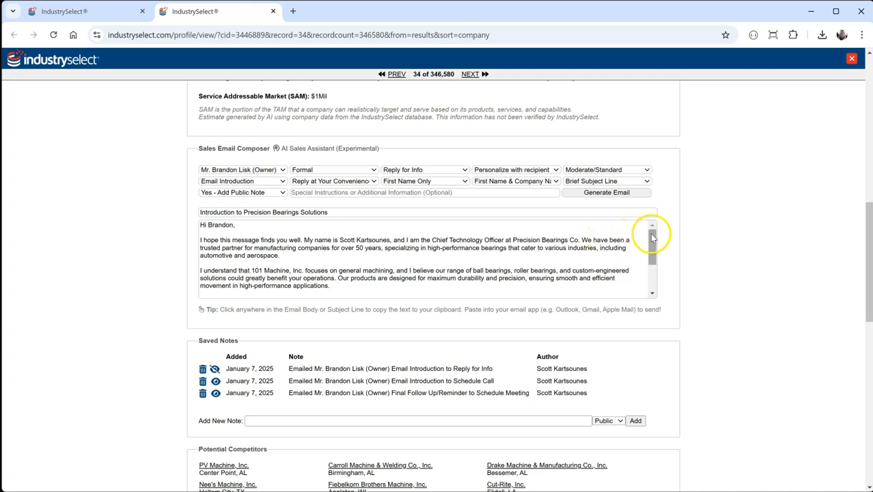
Step: Add the special instruction "Include a riddle and put the punchline as a PS after the signature", and generate the email for review
left_click(381, 193)
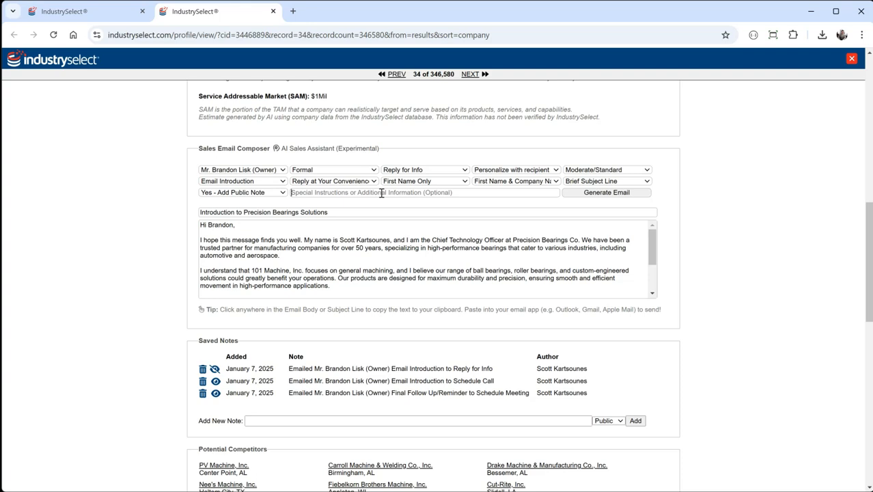
type("Exploring Partnership Opportunities")
key("ctrl+z")
left_click(381, 192)
type("Include a nddle and put")
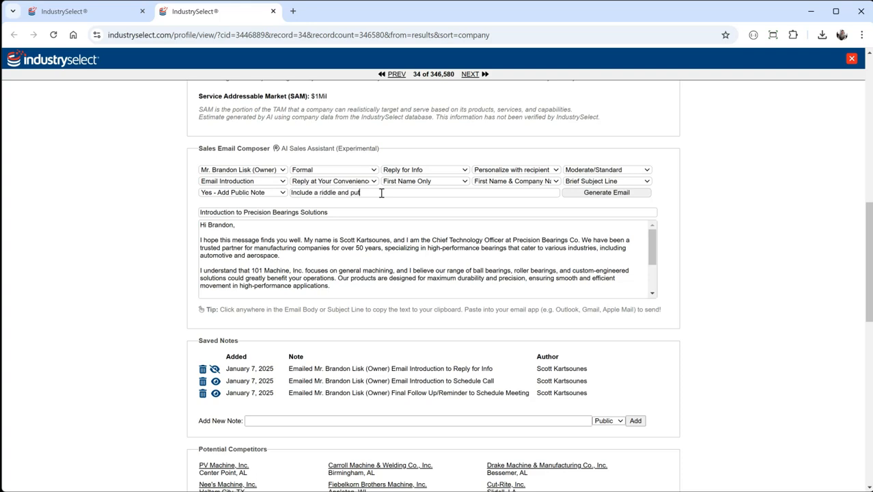
type(" the upunchline as a PS after the signature")
left_click(584, 196)
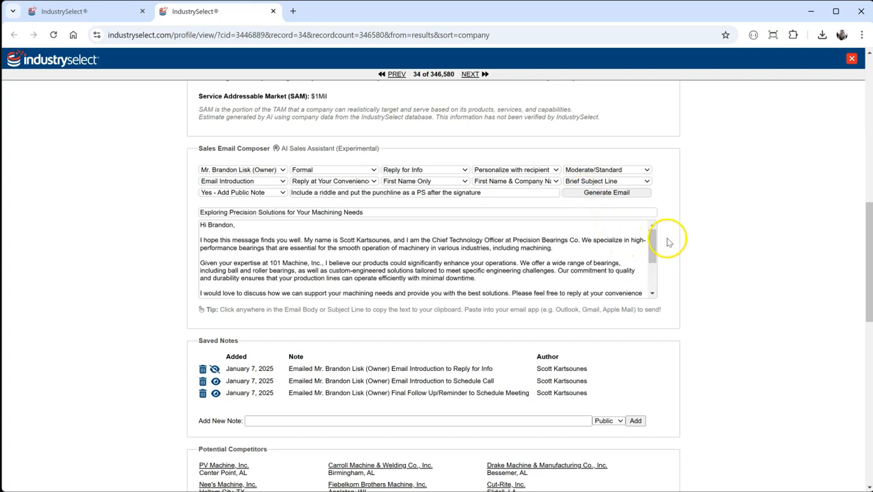
left_click_drag(653, 239, 656, 276)
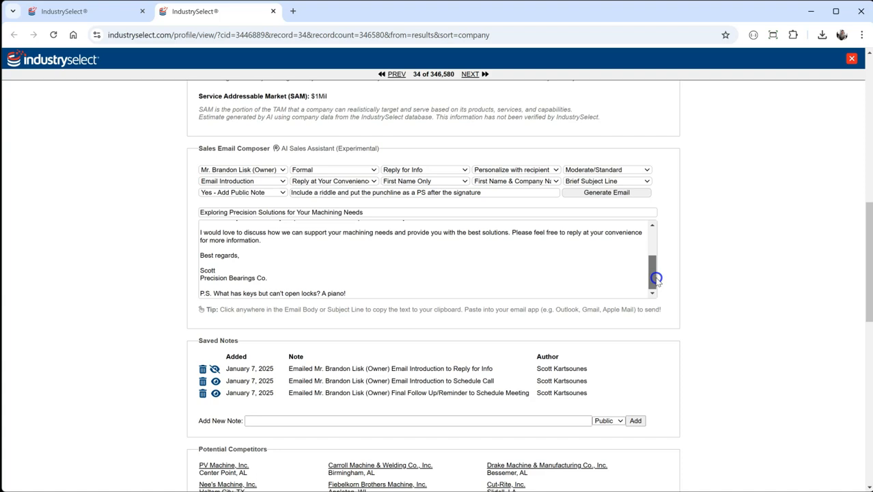
left_click_drag(656, 279, 656, 236)
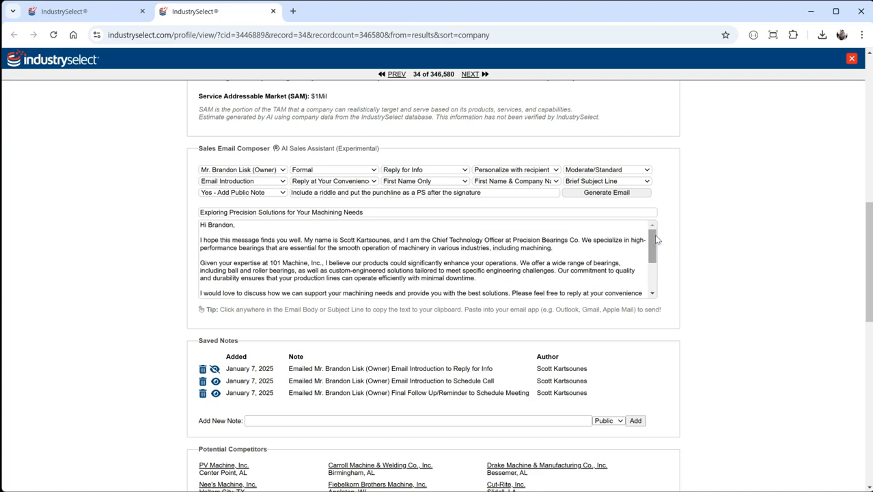
Step: Clear the special instructions and regenerate the email without them
left_click_drag(483, 193, 174, 192)
key("BackSpace")
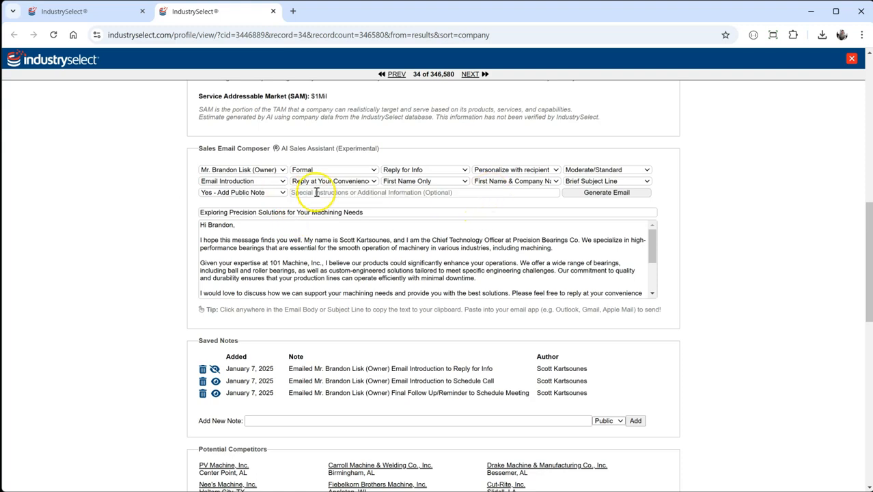
scroll(481, 248, "down", 1)
scroll(481, 248, "down", 2)
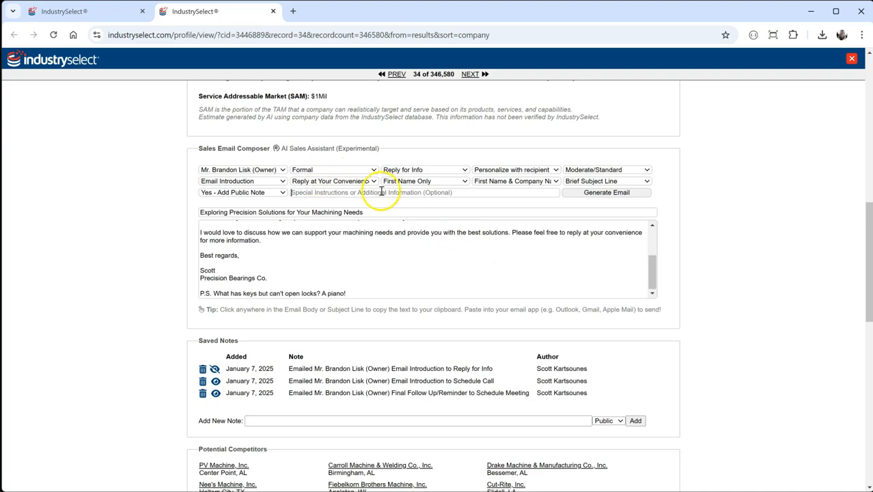
left_click_drag(655, 271, 655, 232)
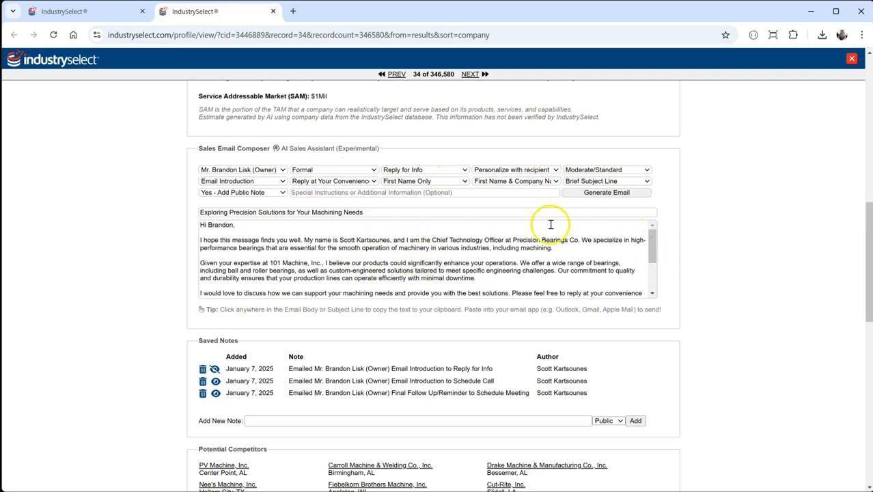
left_click(584, 194)
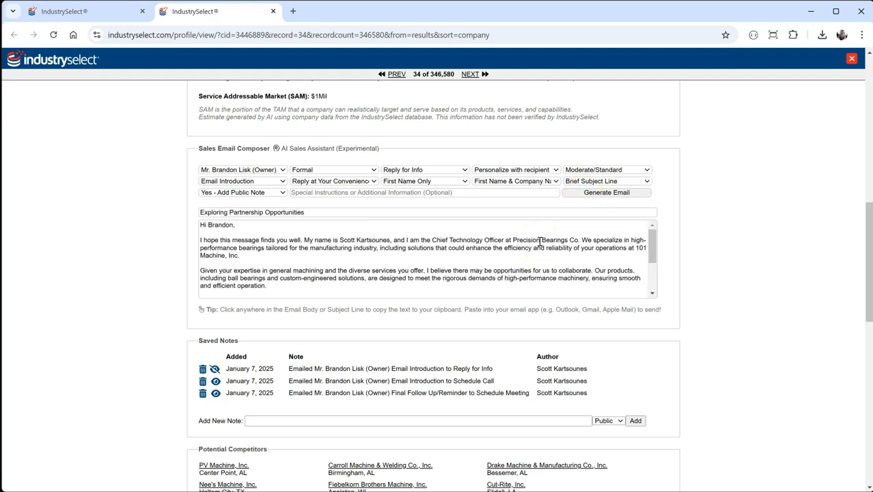
Step: Copy the regenerated email body to the clipboard
left_click(540, 240)
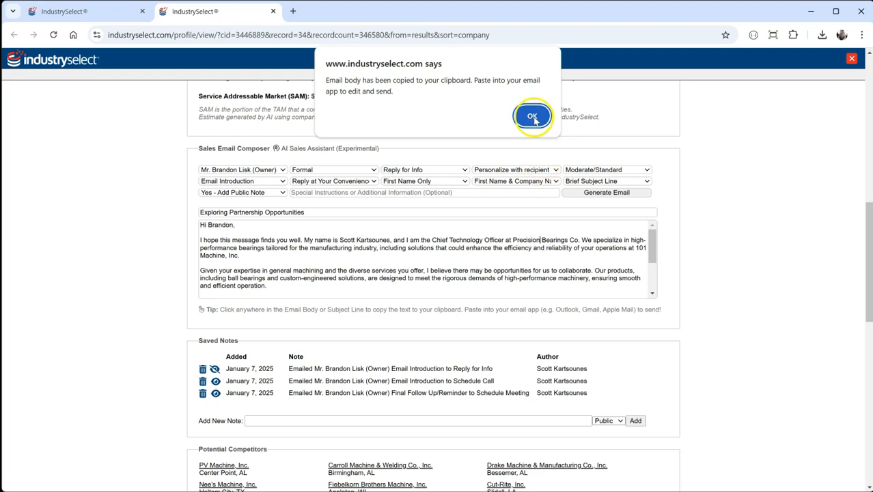
left_click(533, 117)
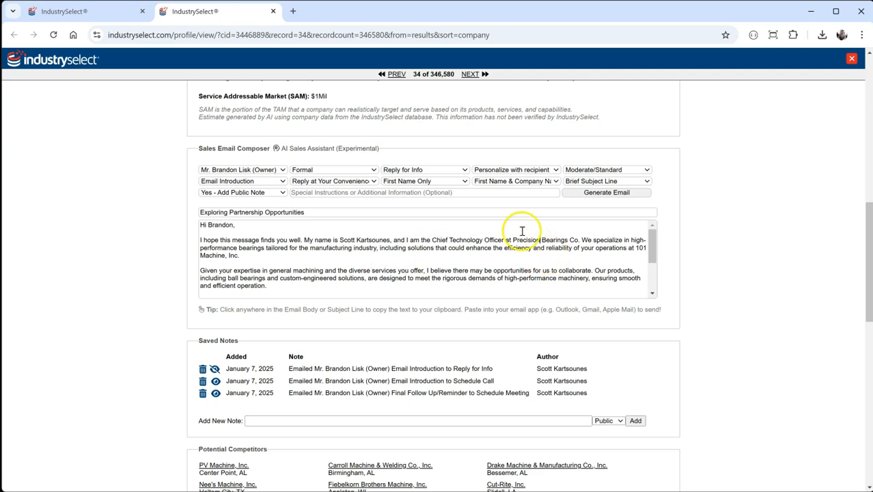
Step: Go to the next company's profile, and generate a sales email addressed to its owner
left_click(469, 74)
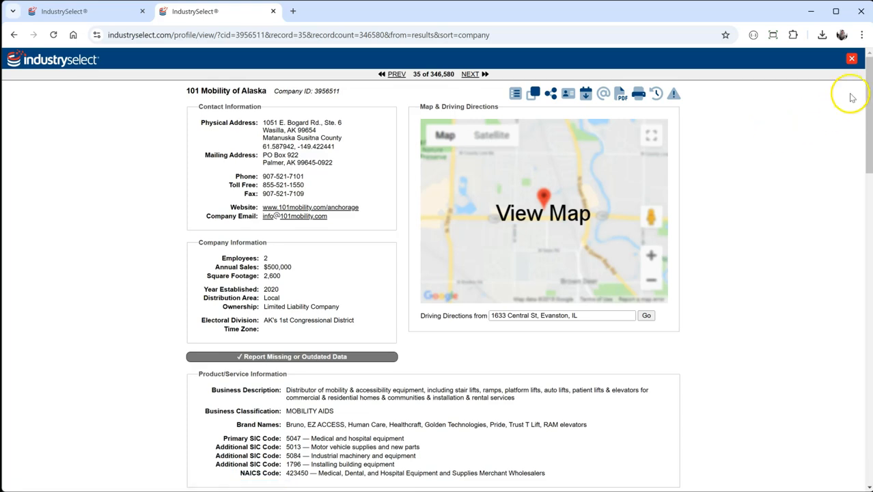
left_click_drag(869, 90, 869, 262)
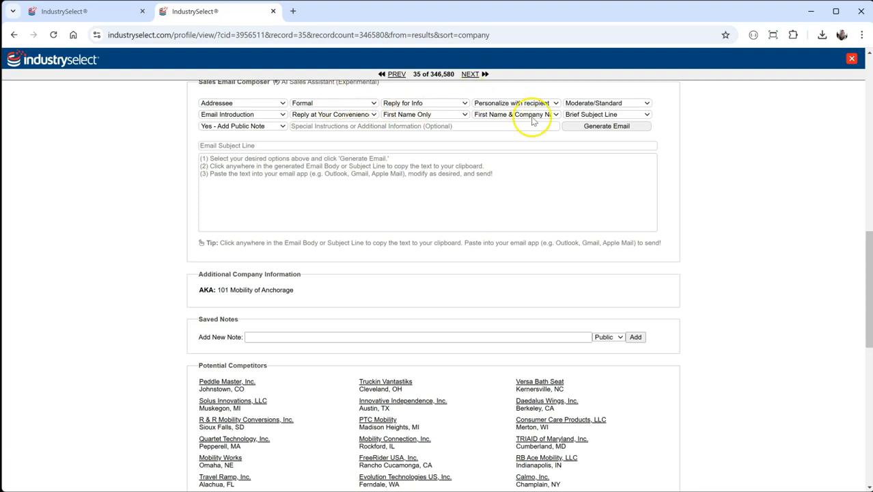
left_click(263, 105)
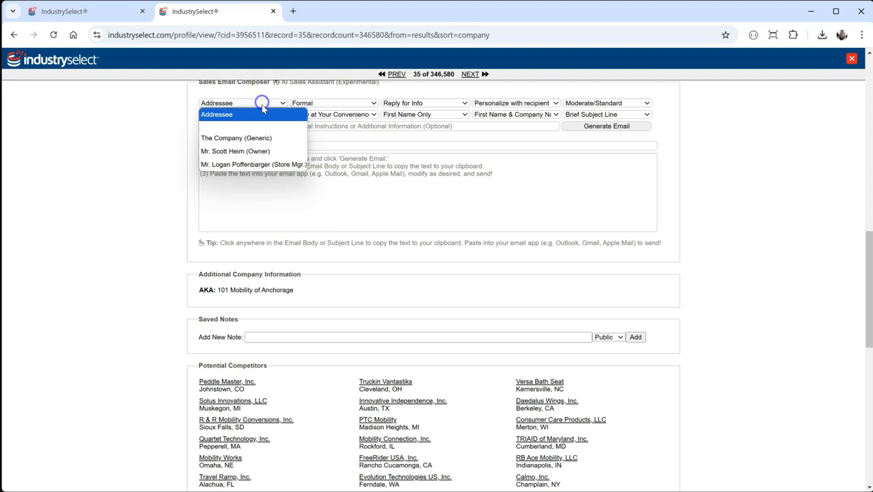
left_click(262, 151)
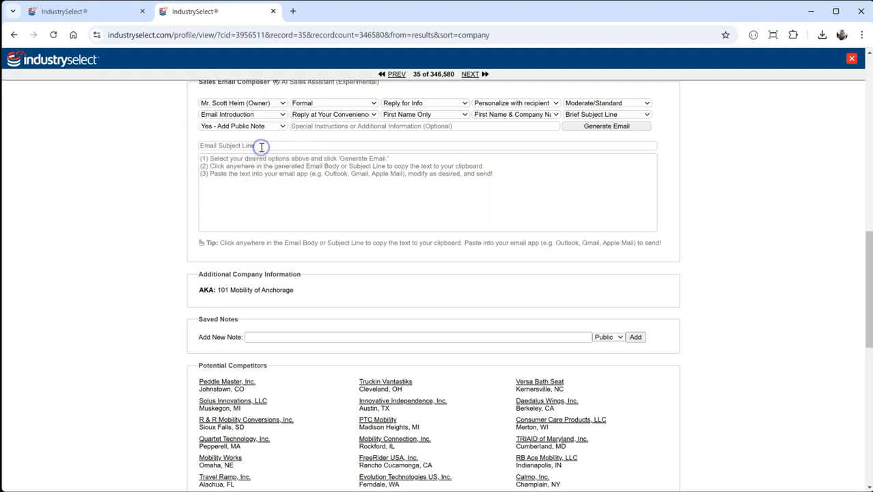
left_click(574, 129)
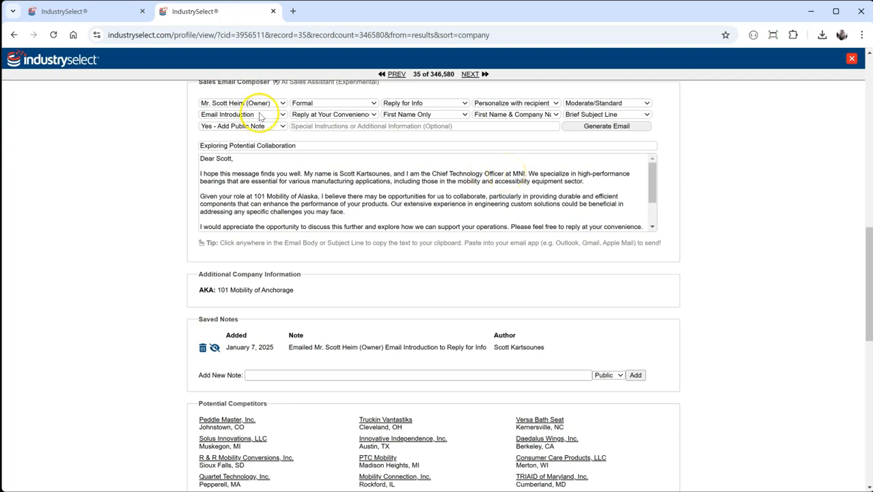
Step: Start a message to the owner from the direct email address listed under Executives at this Location
left_click_drag(667, 179, 659, 160)
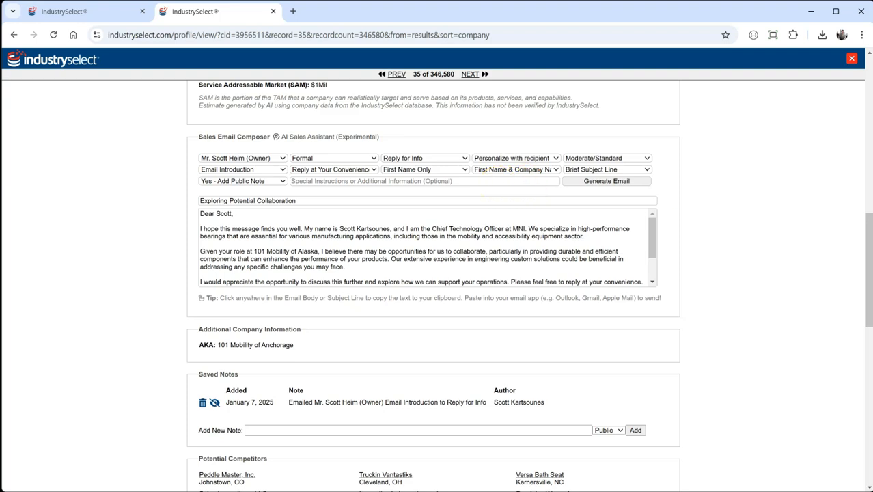
scroll(437, 287, "up", 3)
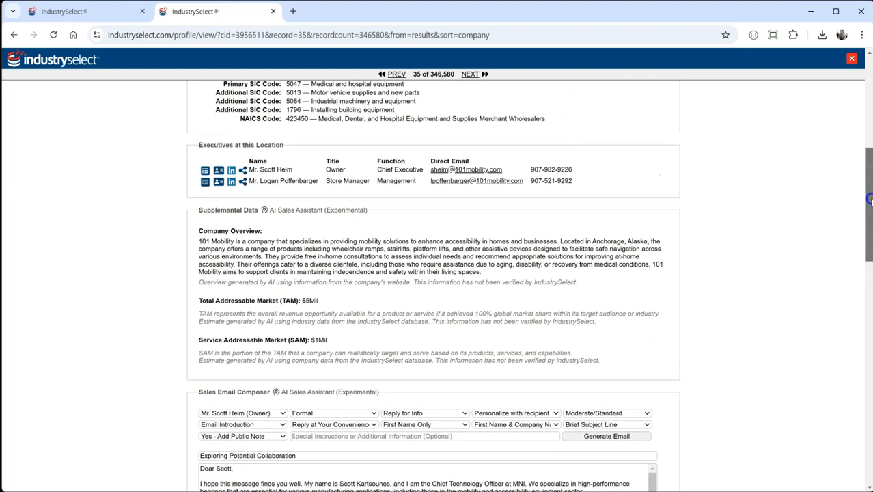
scroll(437, 287, "down", 2)
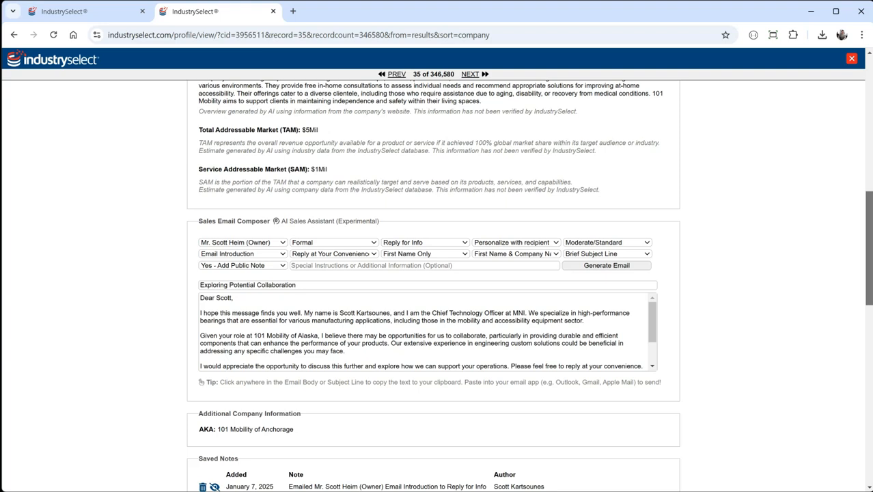
scroll(437, 287, "up", 2)
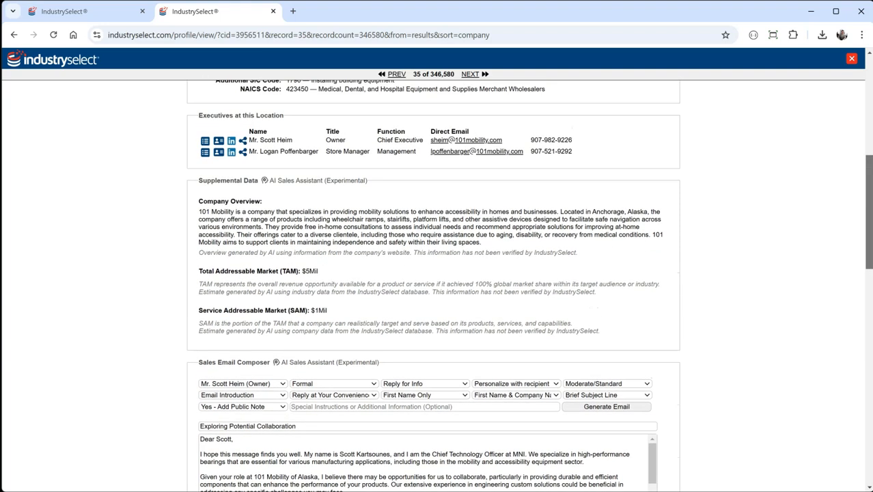
left_click(467, 142)
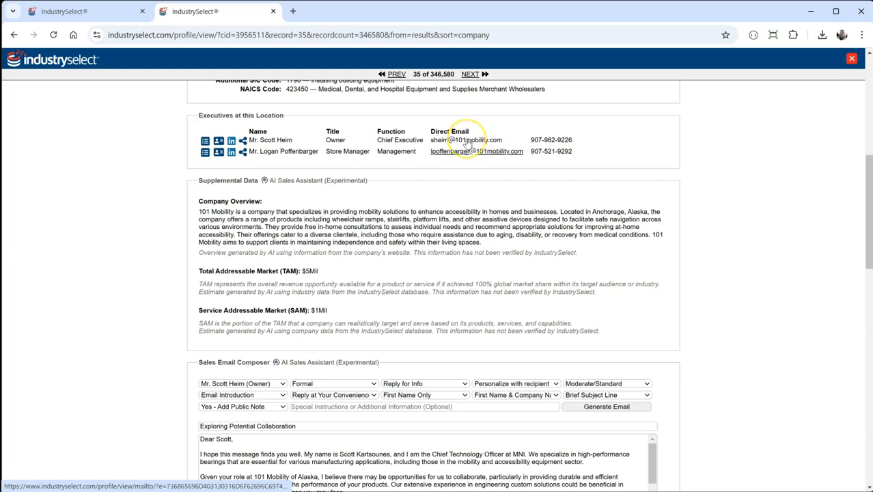
left_click(468, 142)
left_click(470, 145)
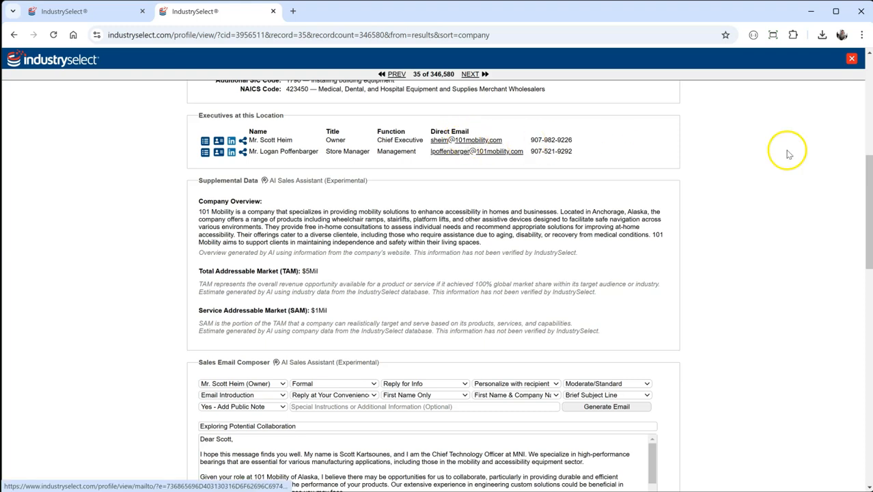
Step: Copy the owner's generated email body to the clipboard, followed by the email subject line
left_click_drag(871, 164, 869, 246)
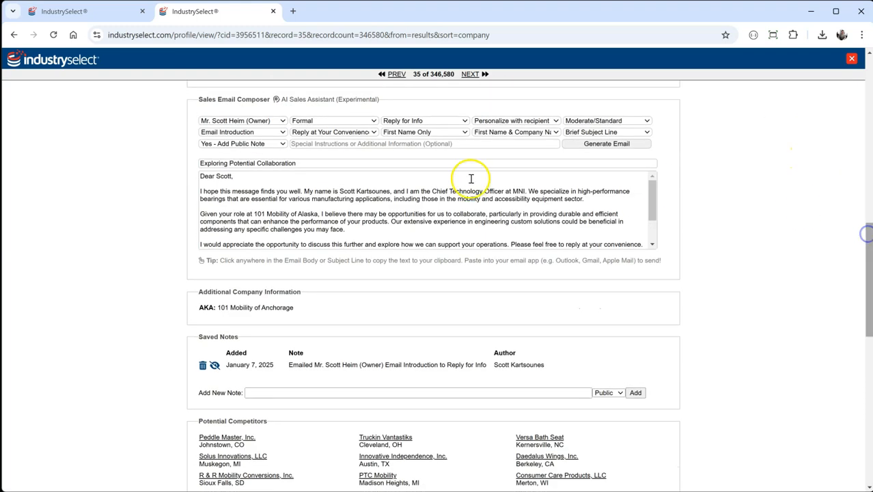
left_click(519, 214)
left_click(531, 116)
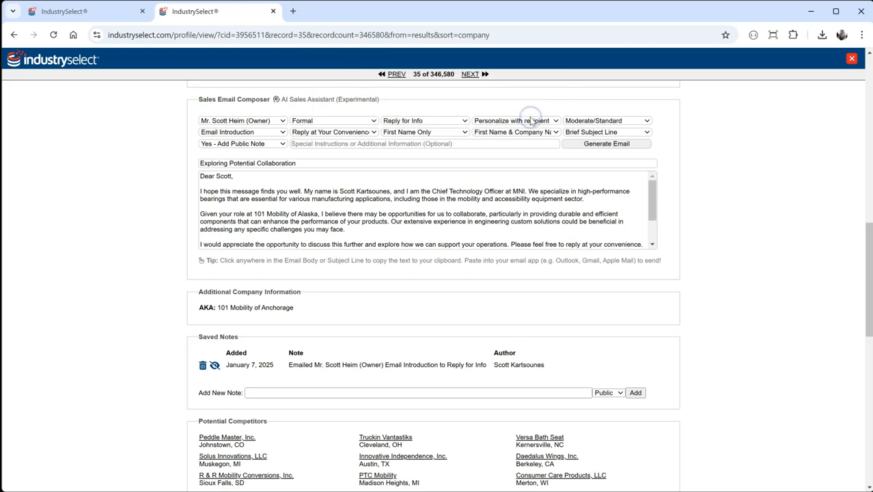
left_click(307, 163)
left_click(530, 115)
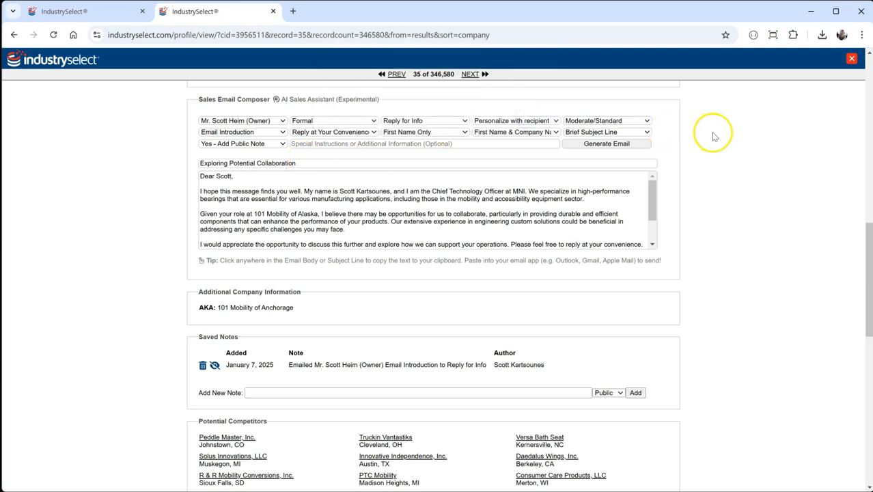
mouse_move(652, 181)
left_mouse_down()
mouse_move(653, 200)
mouse_move(660, 184)
left_mouse_up()
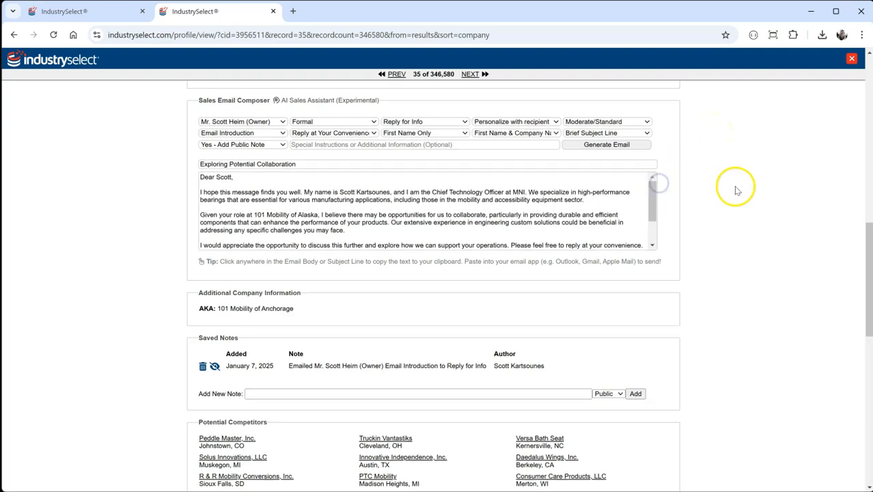
scroll(737, 187, "up", 2)
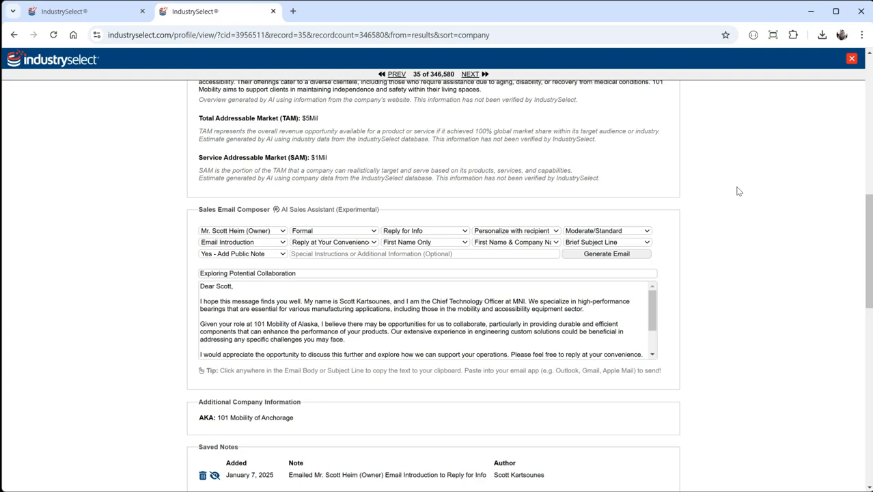